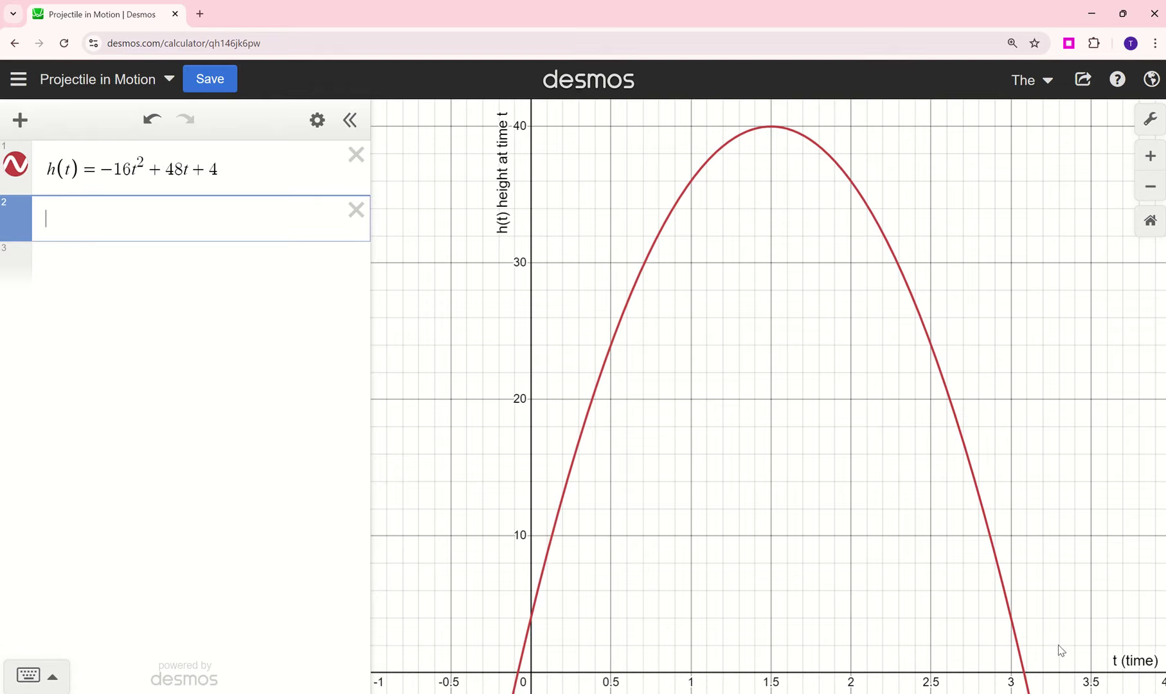
Step: Review the axis labels and ranges in the graph settings
left_click(1151, 120)
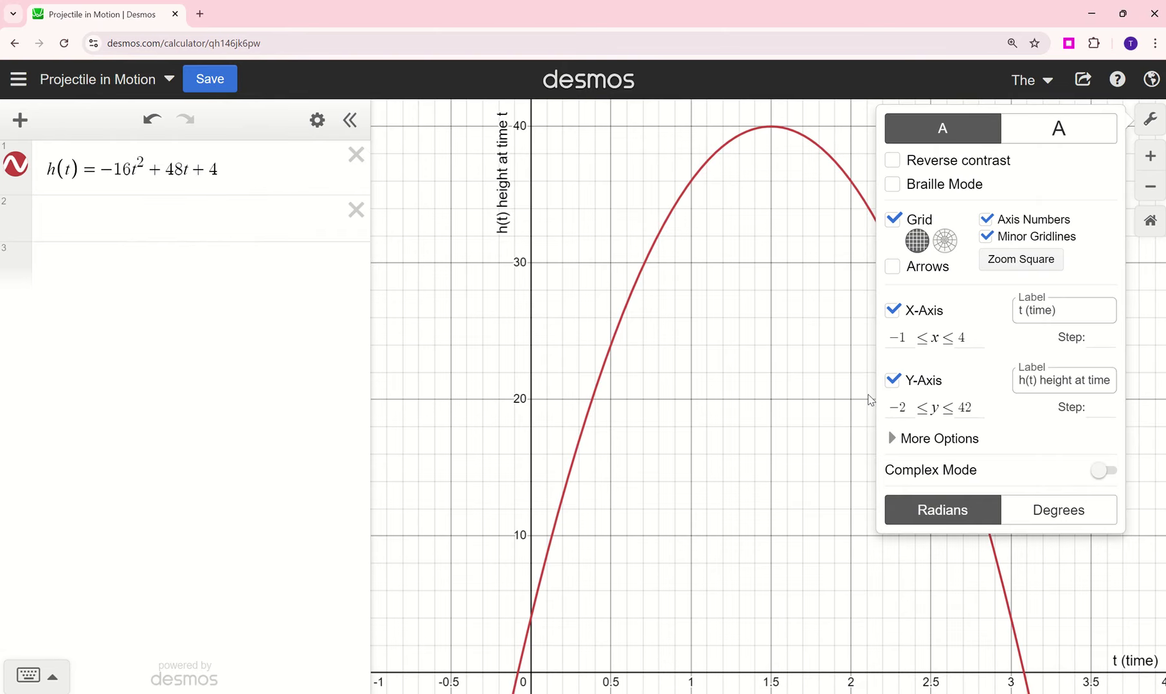
left_click(1151, 123)
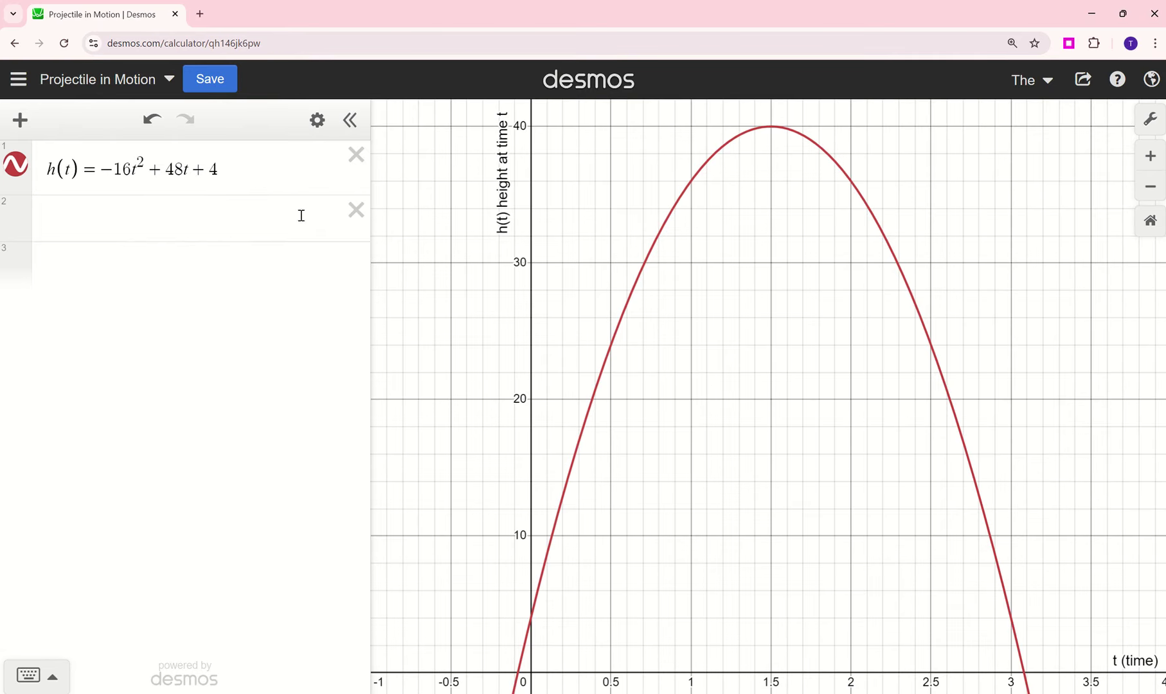
left_click(162, 216)
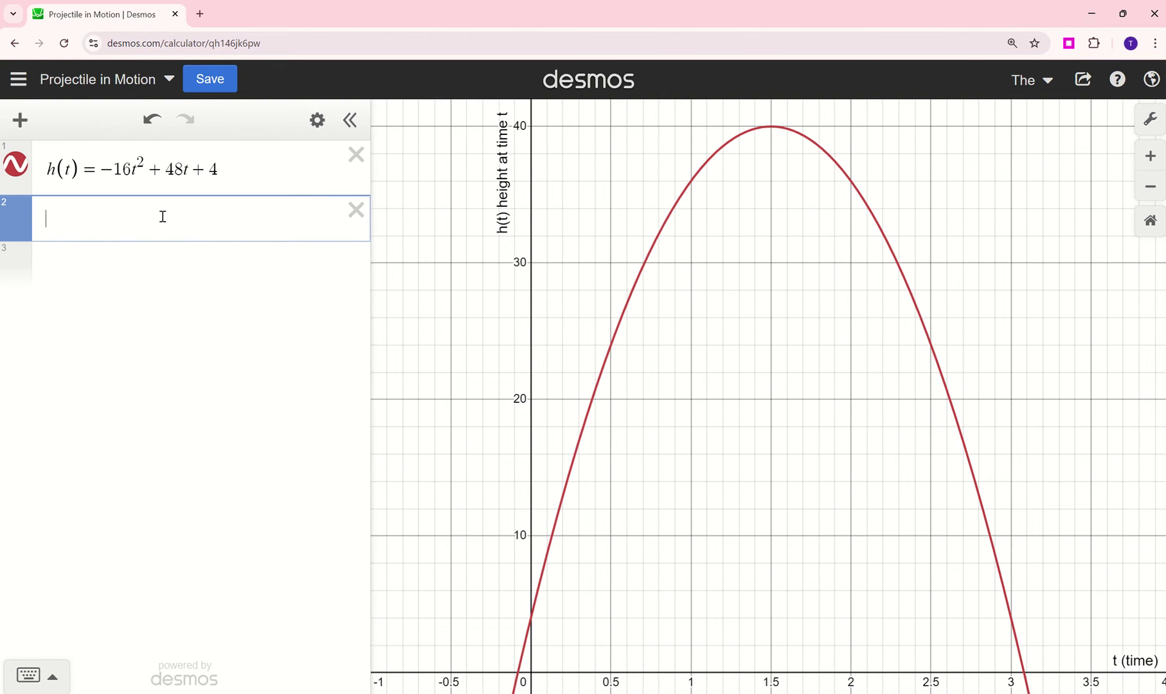
type("t=0")
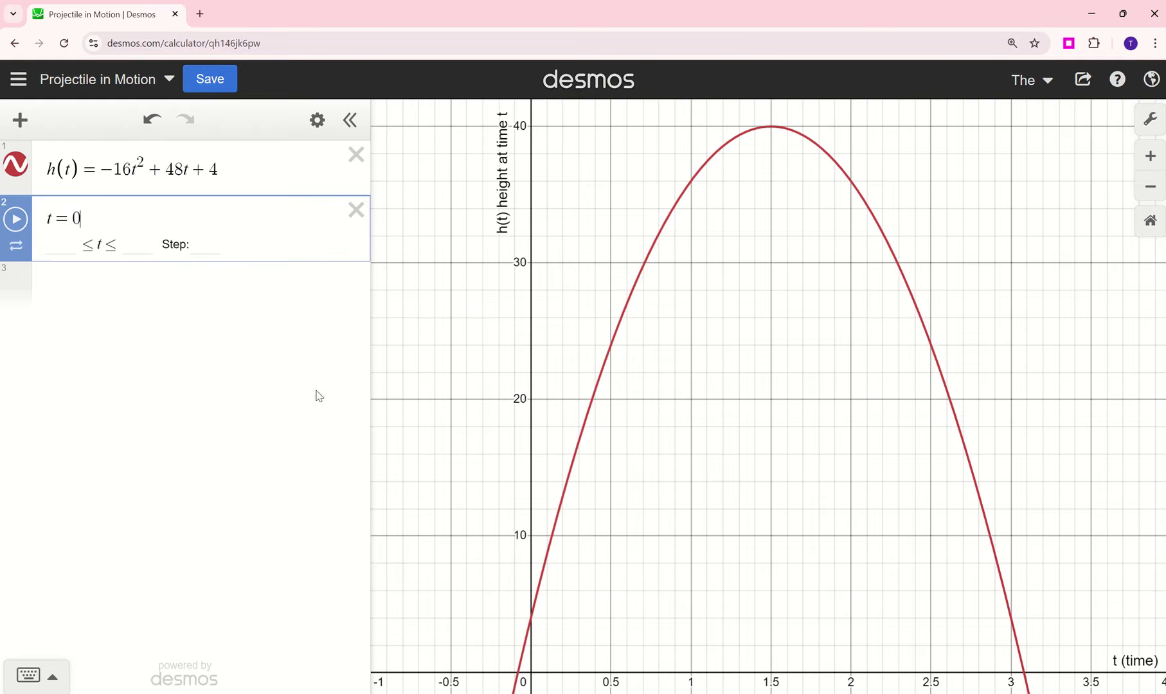
left_click(567, 492)
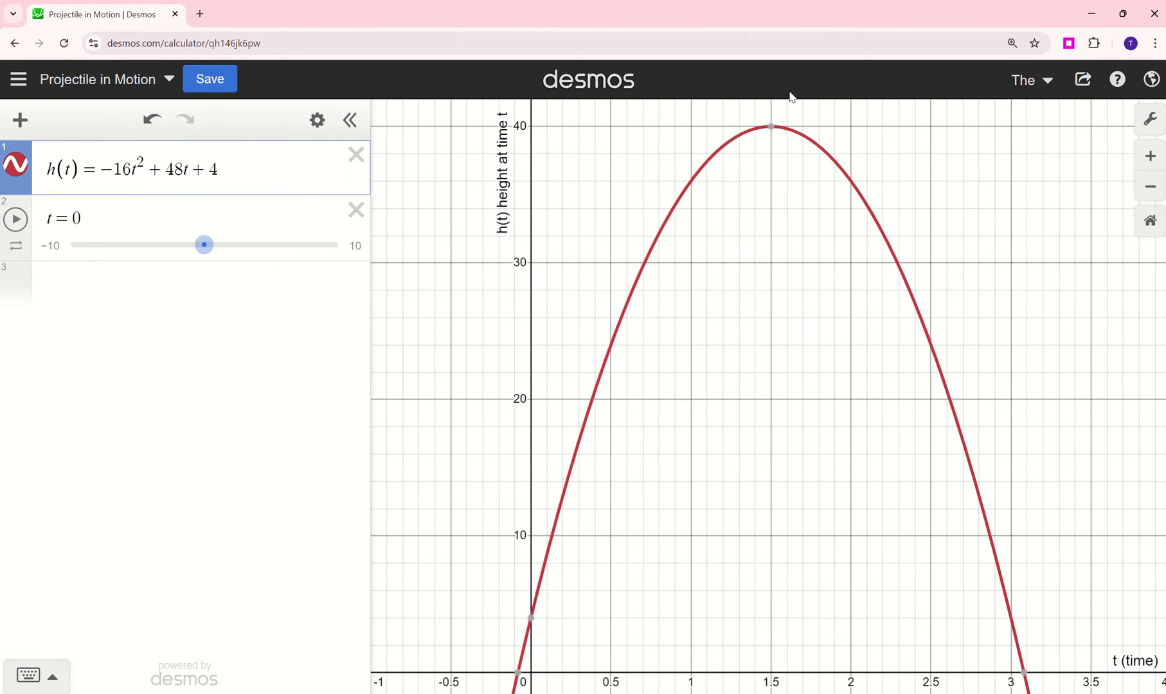
mouse_move(772, 132)
left_click(531, 619)
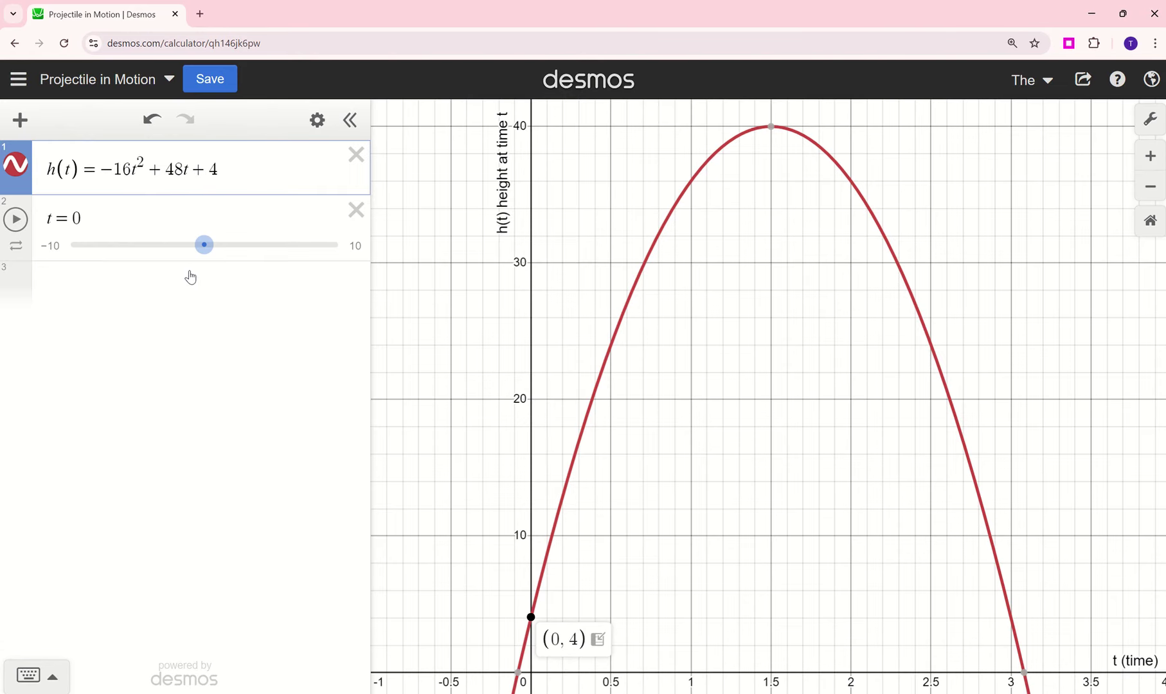
left_click(355, 210)
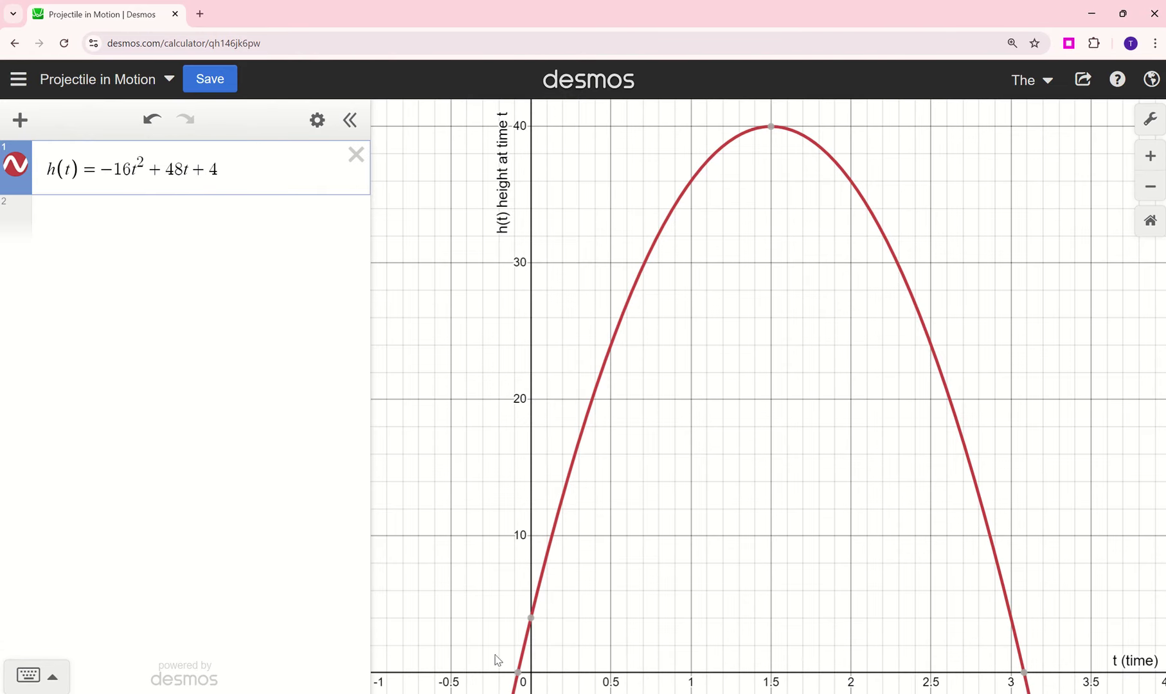
Step: Display the coordinates of the parabola's y-intercept, vertex and both x-intercepts on the graph
left_click(531, 619)
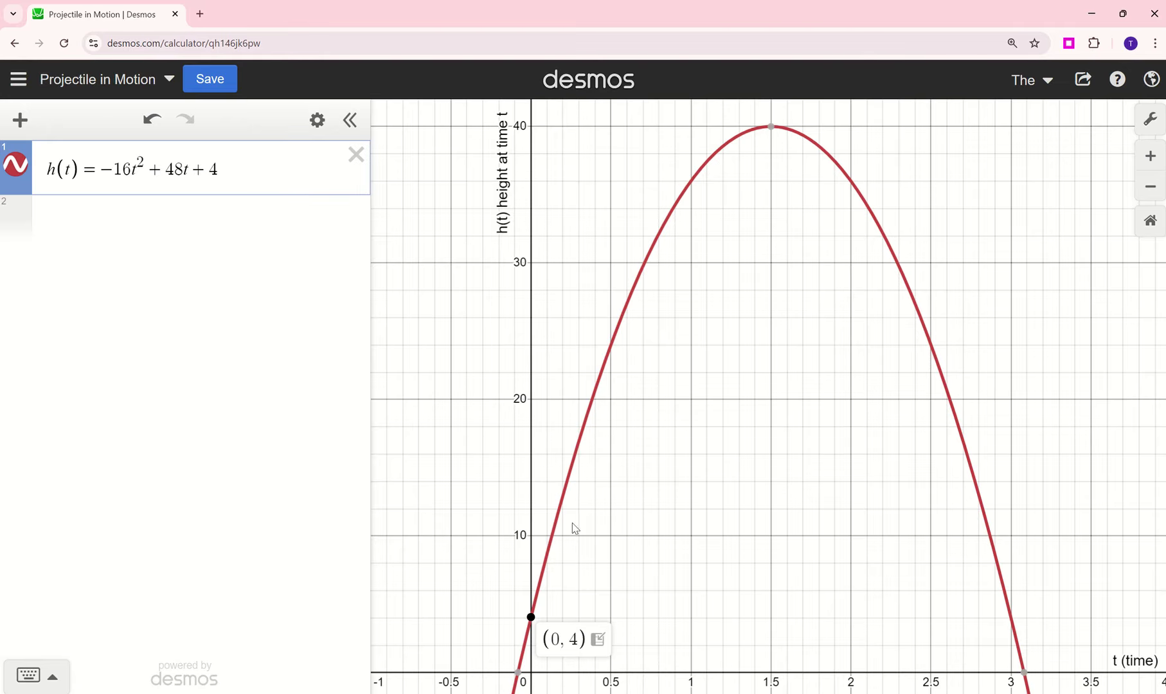
left_click(772, 127)
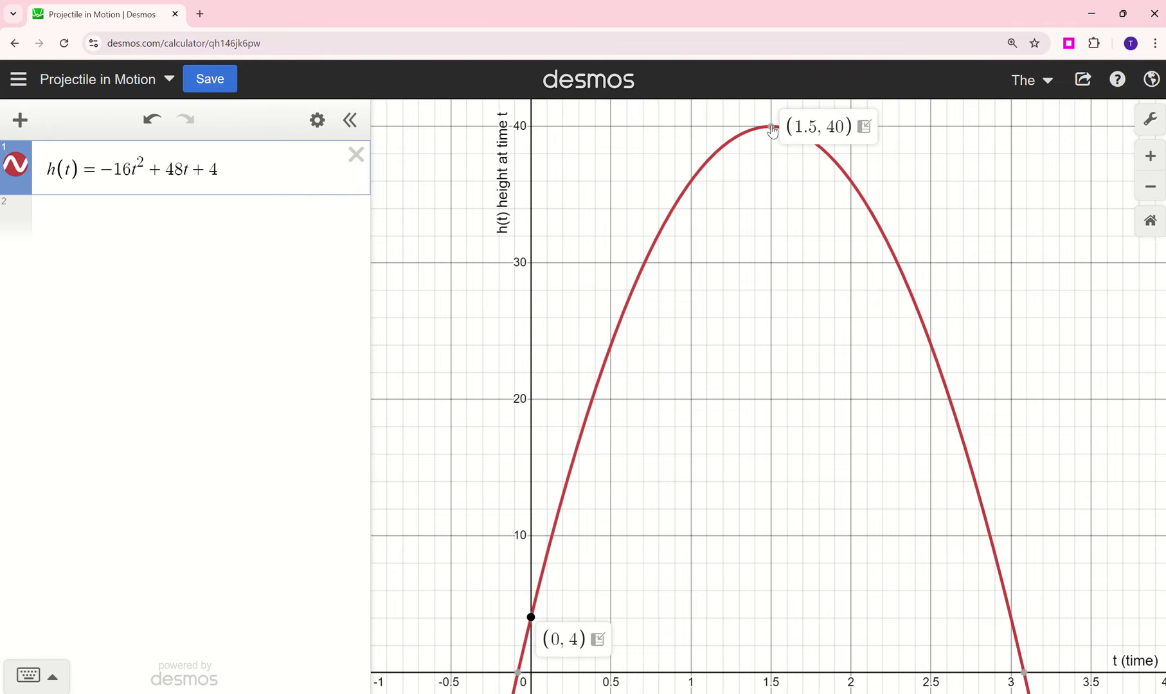
left_click(772, 127)
left_click(518, 673)
left_click(1026, 675)
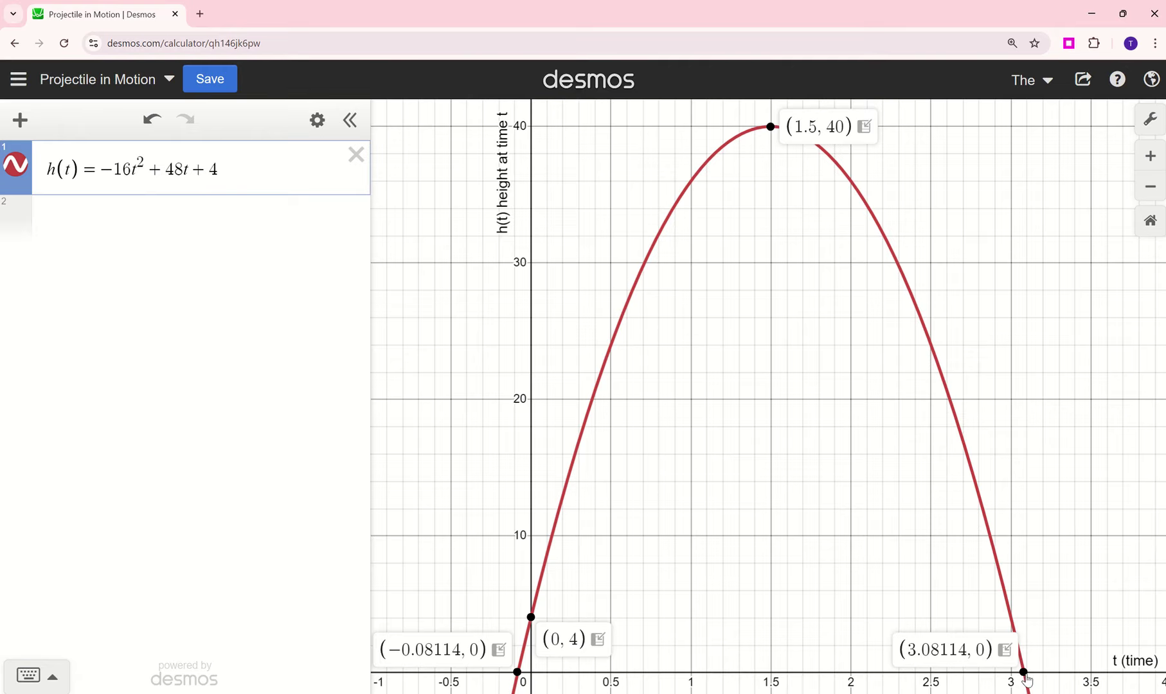
Step: Hide the coordinate labels of the vertex and the negative x-intercept, keeping the y-intercept and positive x-intercept labelled
left_click(531, 618)
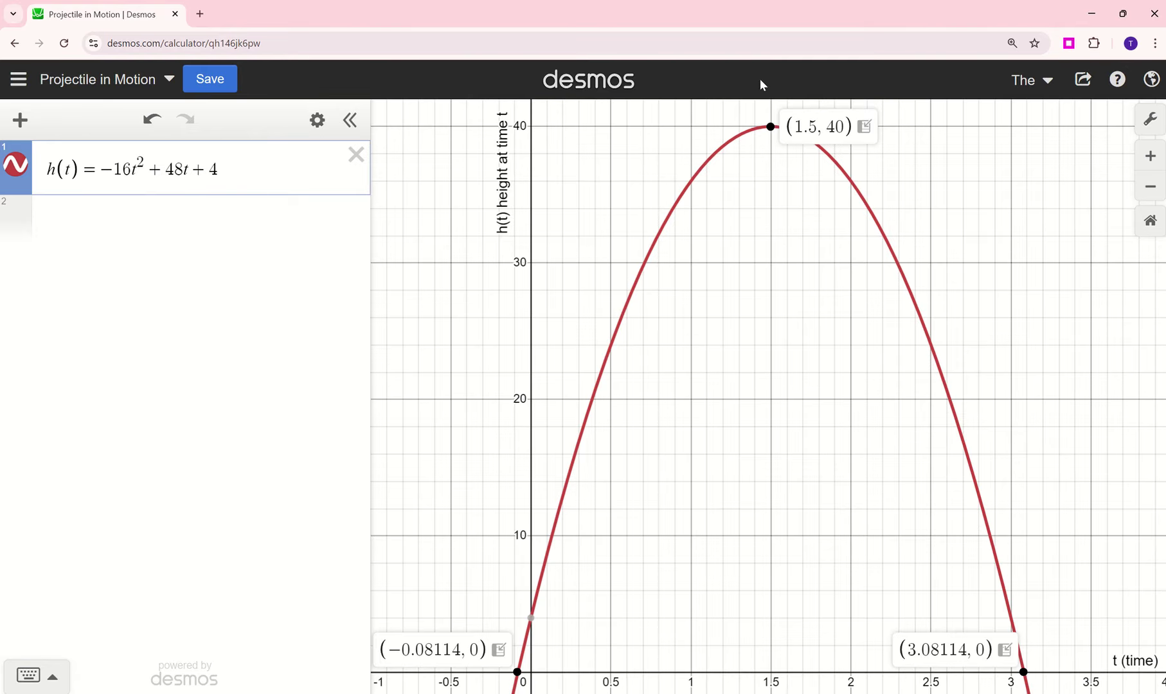
left_click(771, 127)
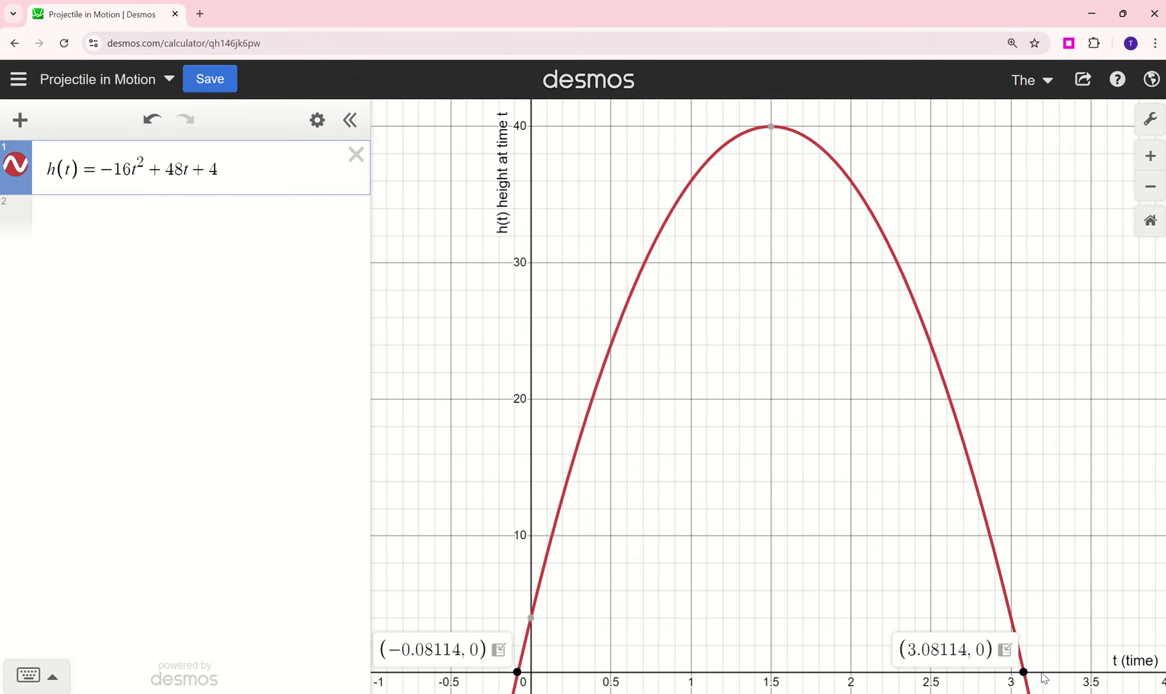
left_click(531, 621)
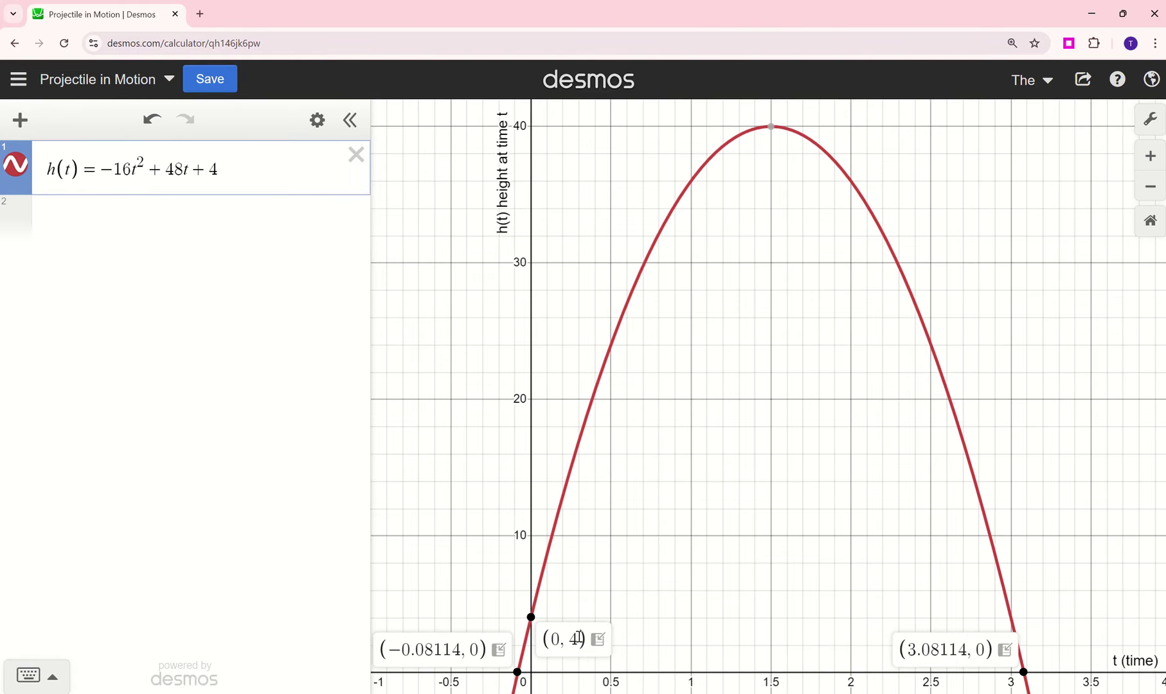
left_click(517, 672)
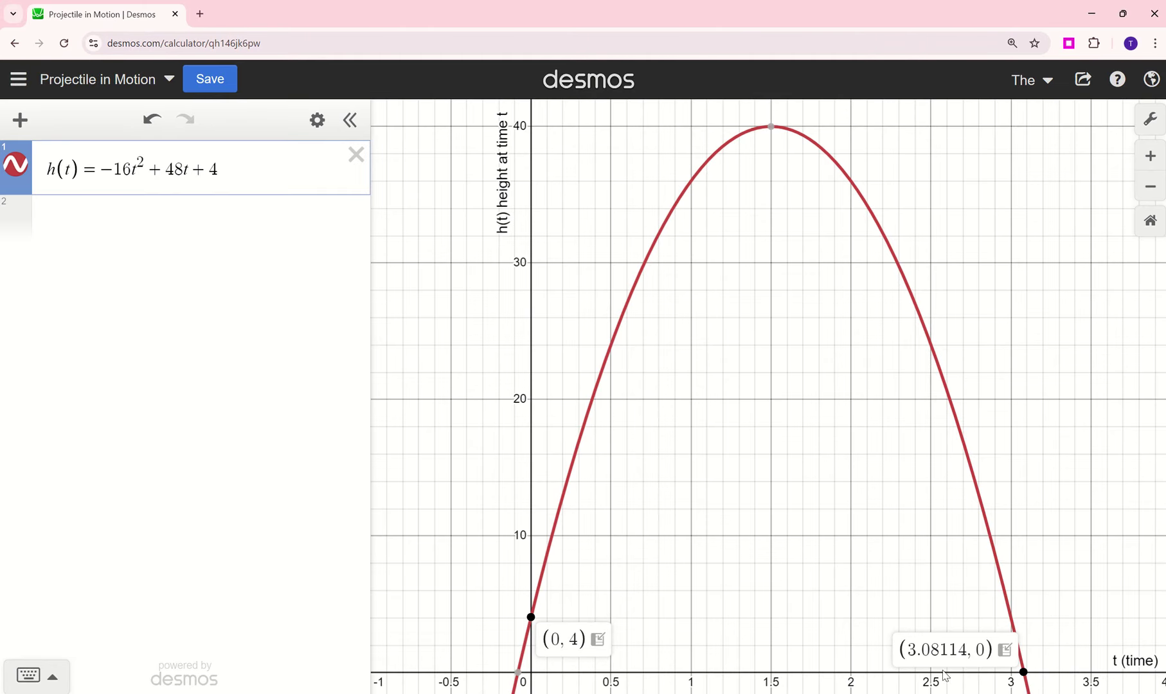
Step: Evaluate h(3) in a new expression and select the curve near t = 3
left_click(129, 214)
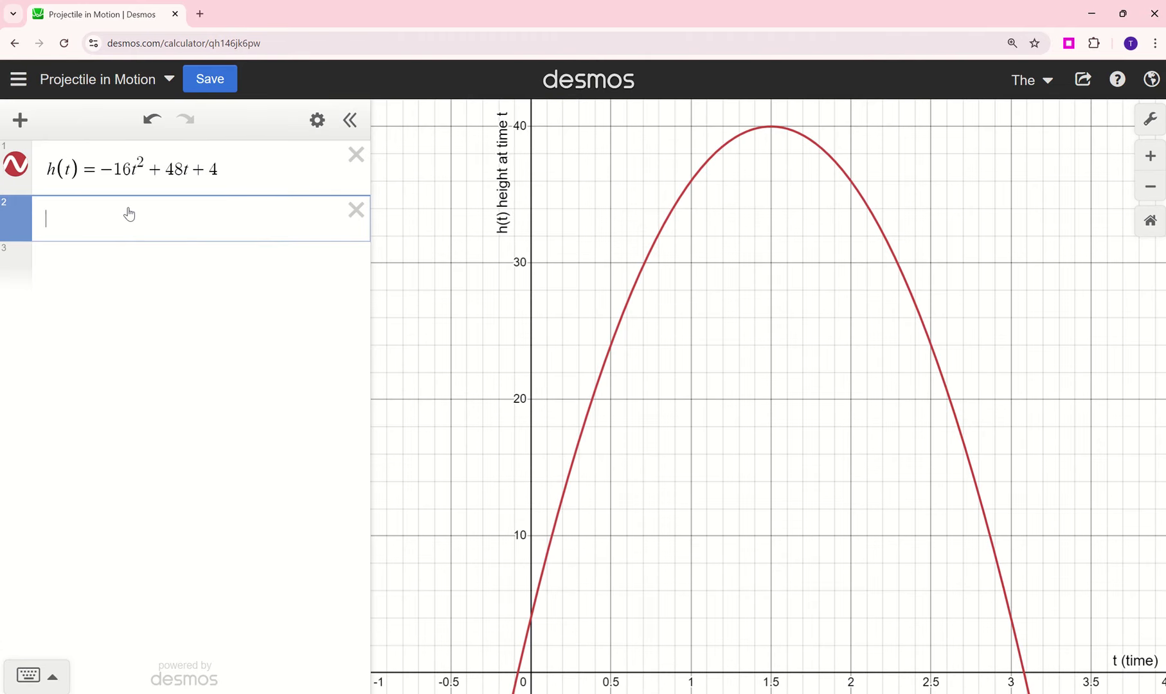
type("h(3)")
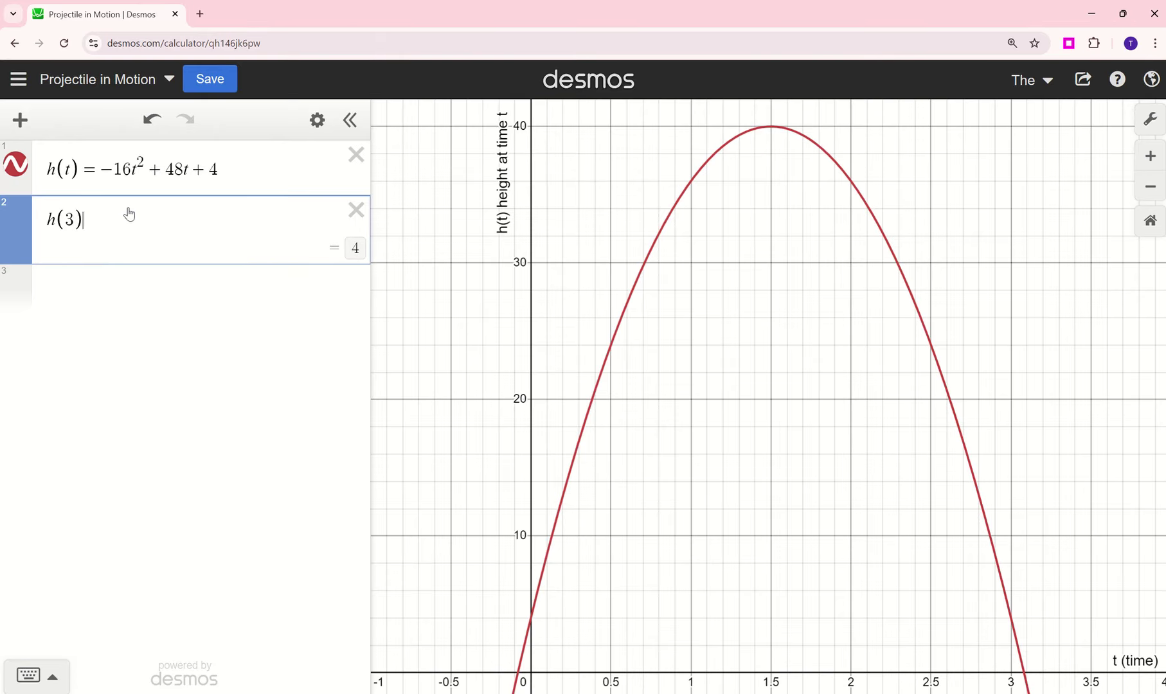
left_click(67, 170)
double_click(69, 219)
left_click(1010, 618)
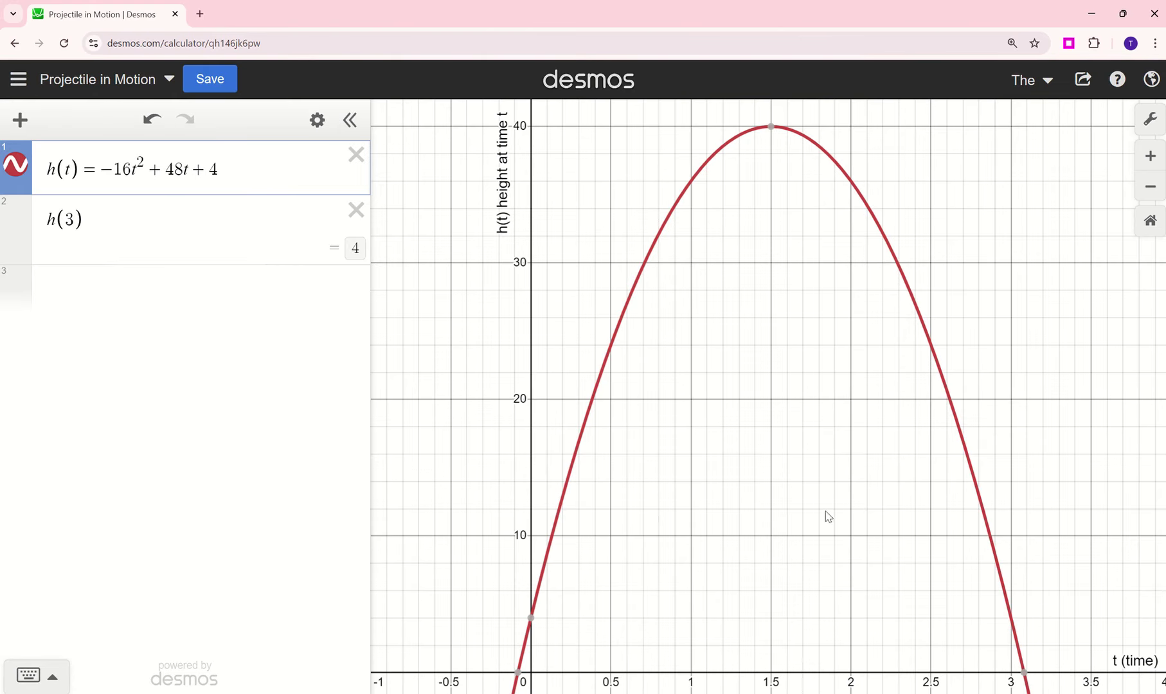
Step: Enter the statement h(1)=36 as a new expression below h(3)
left_click(140, 293)
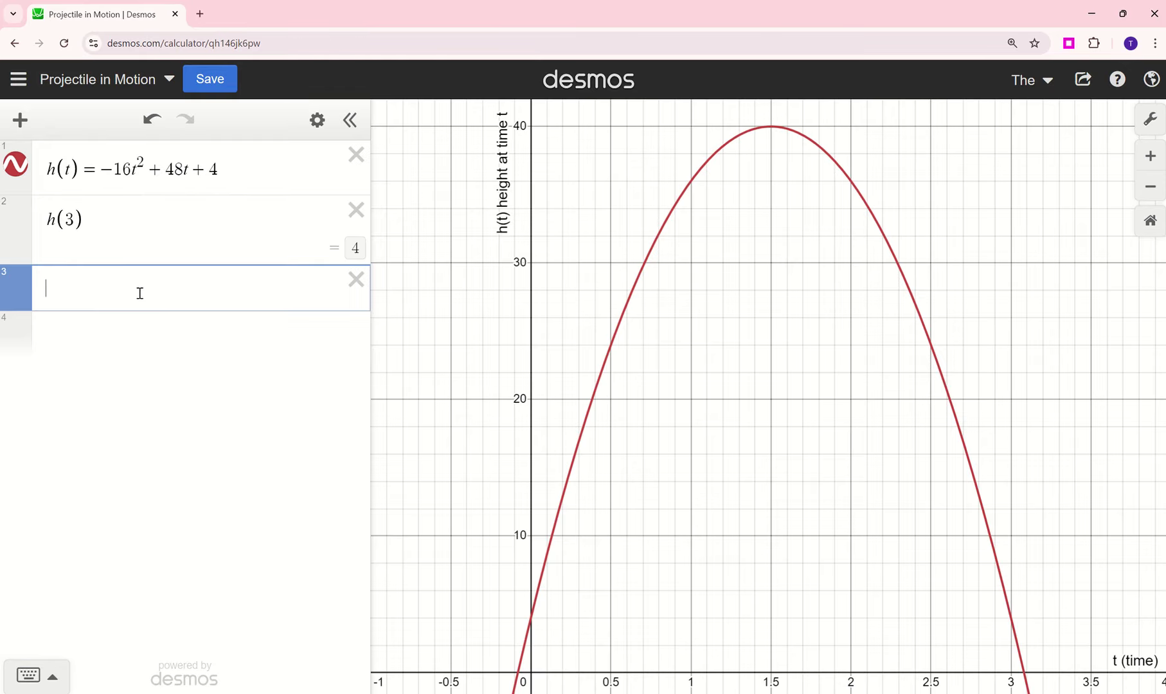
type("h(t")
key("BackSpace")
type("1")
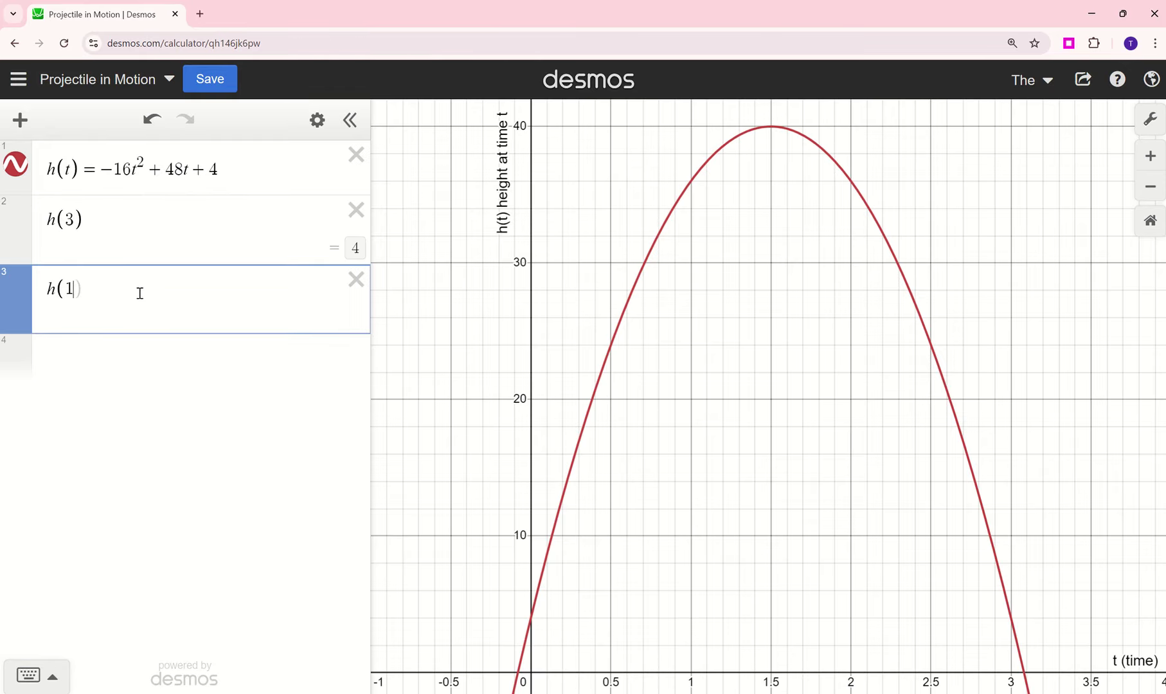
type(")=36")
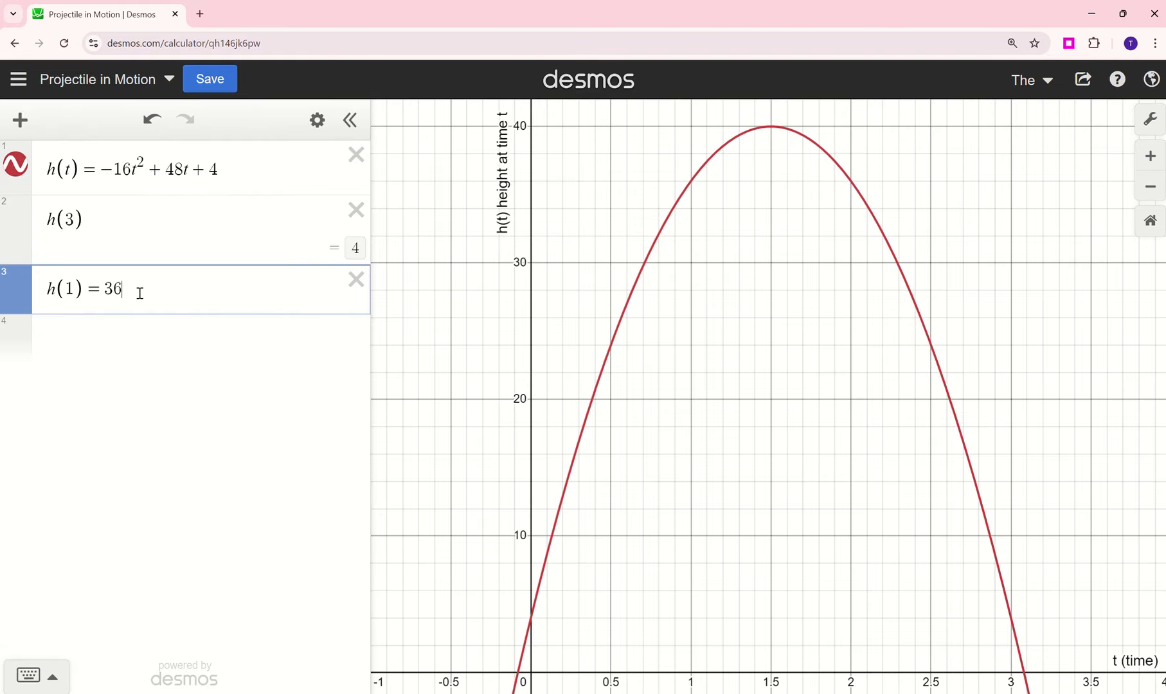
Step: Plot the point (1, 36) in a new expression and show its coordinates on the curve
key("Return")
type("(")
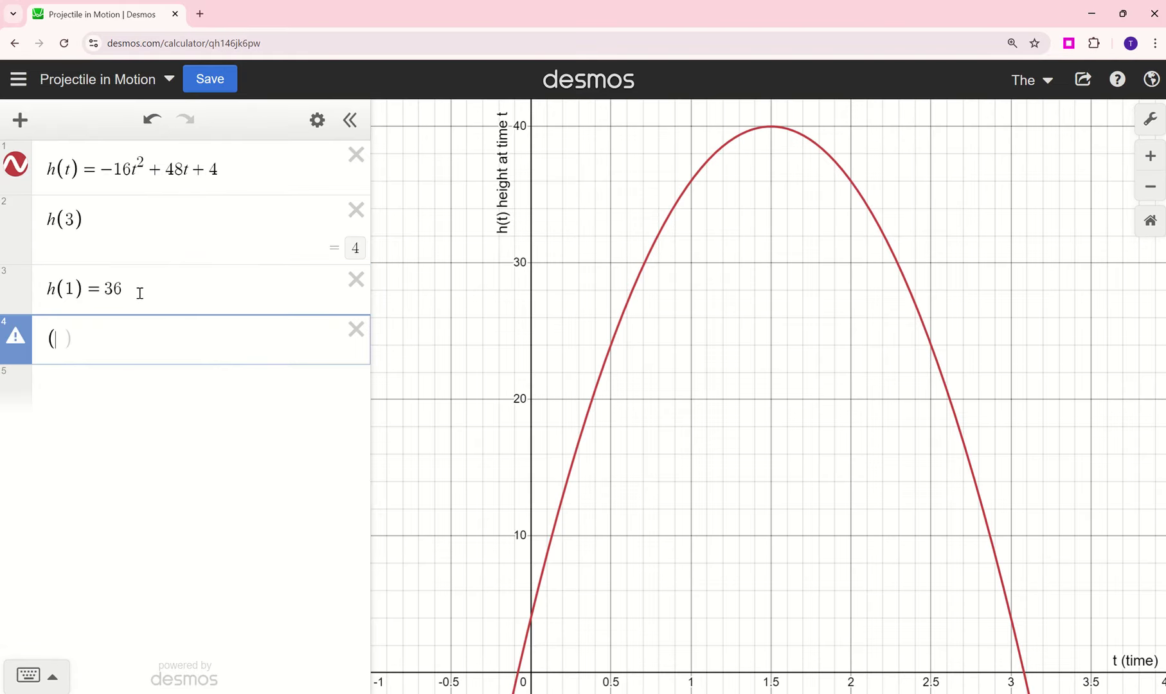
type("1,")
type("36")
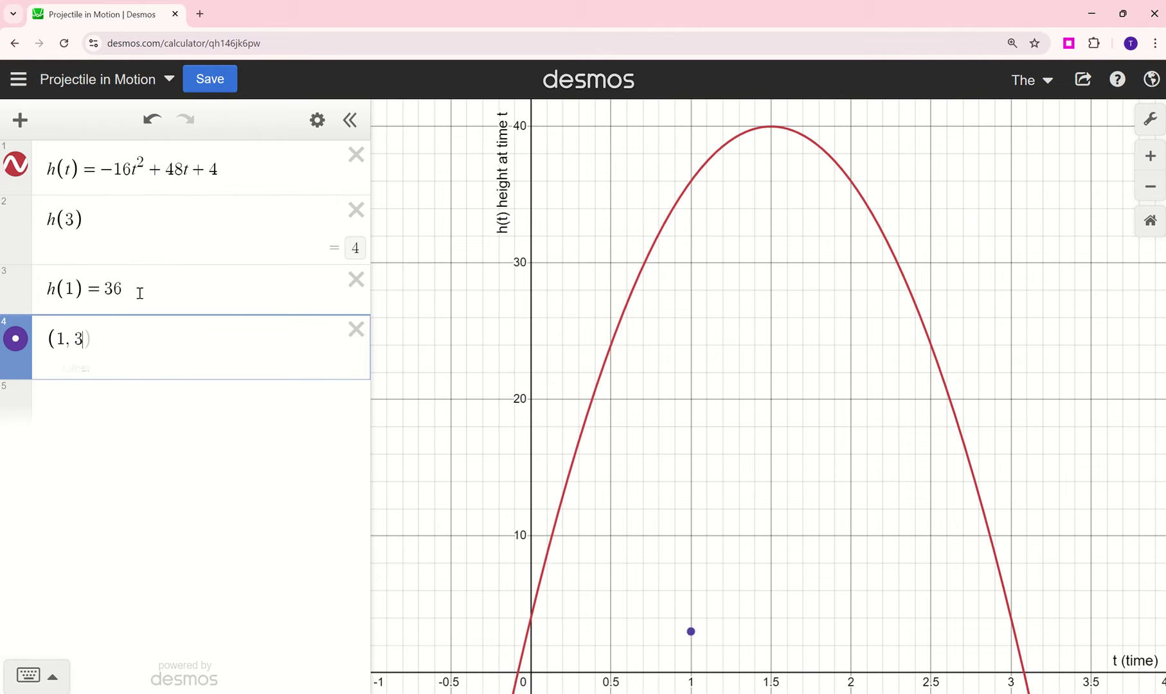
type(")")
left_click(691, 181)
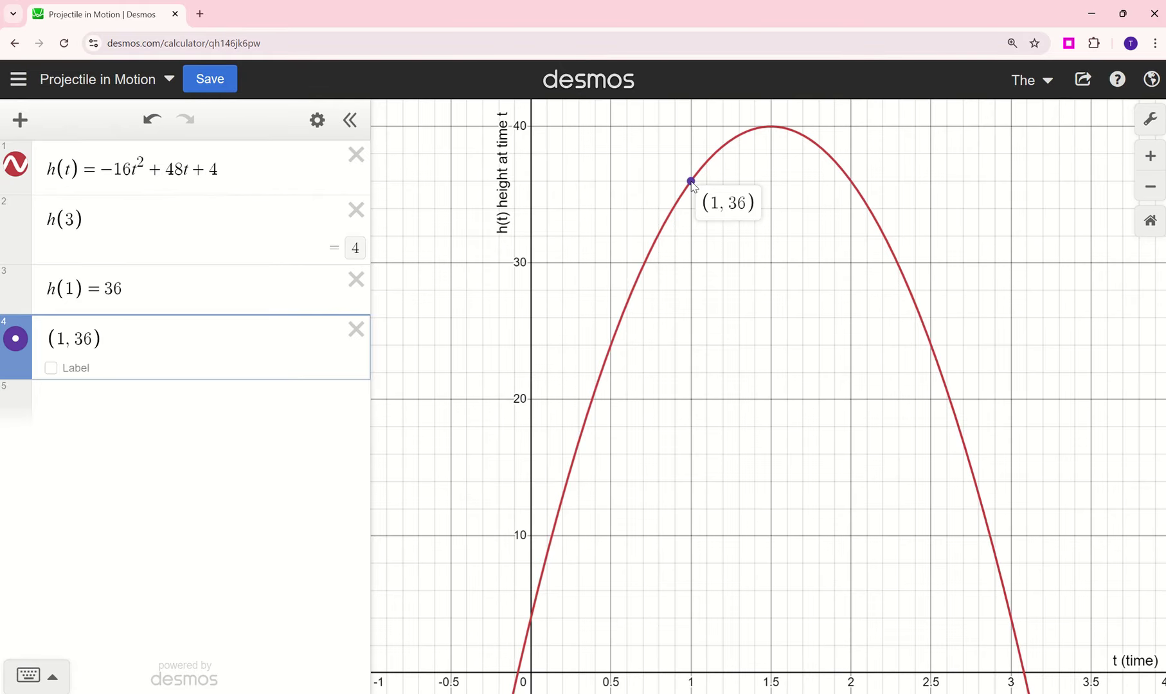
Step: Display the coordinates of the y-intercept, the positive x-intercept and the vertex alongside the plotted point
left_click(531, 619)
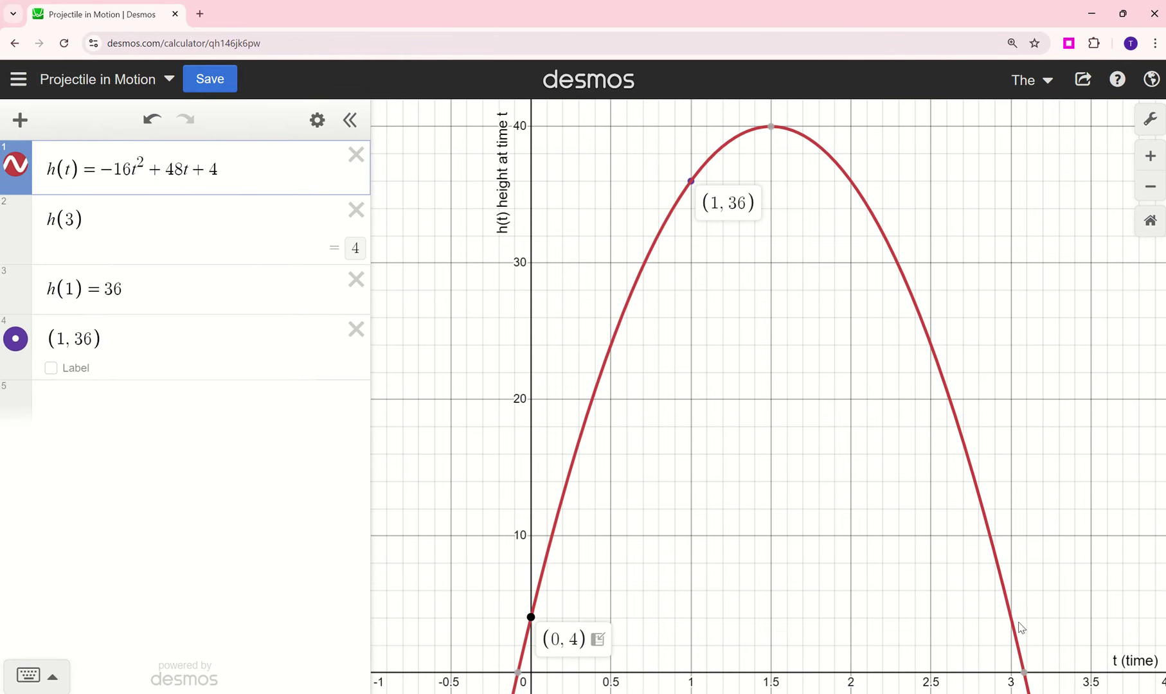
left_click(1024, 673)
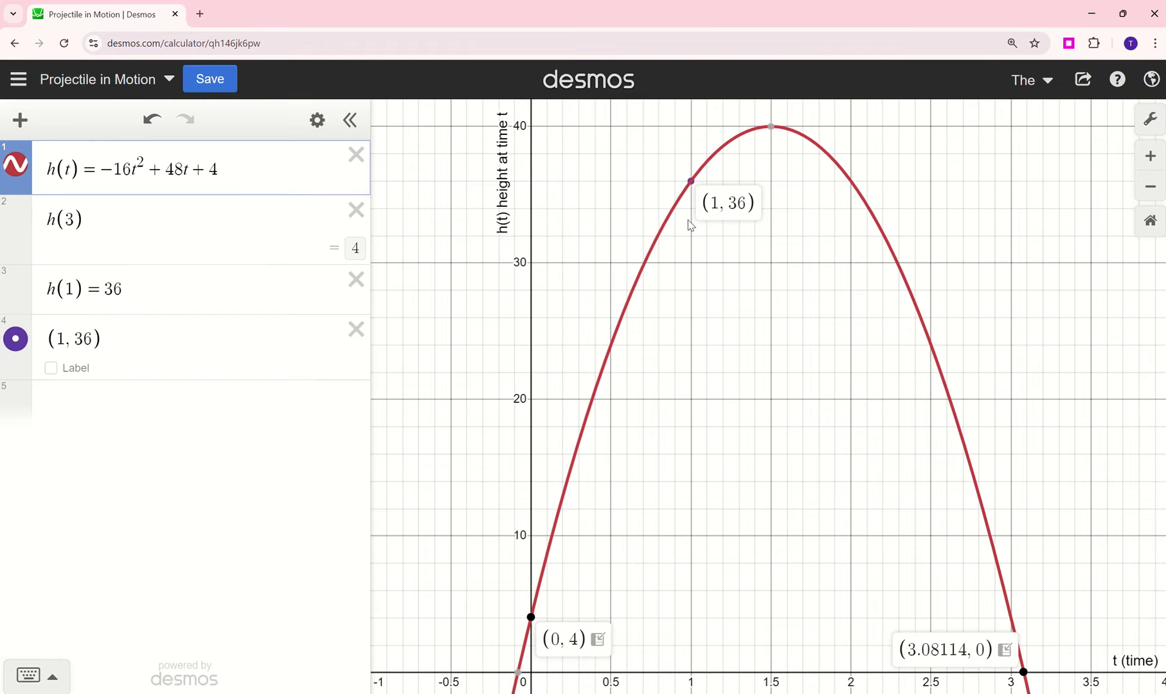
left_click(772, 128)
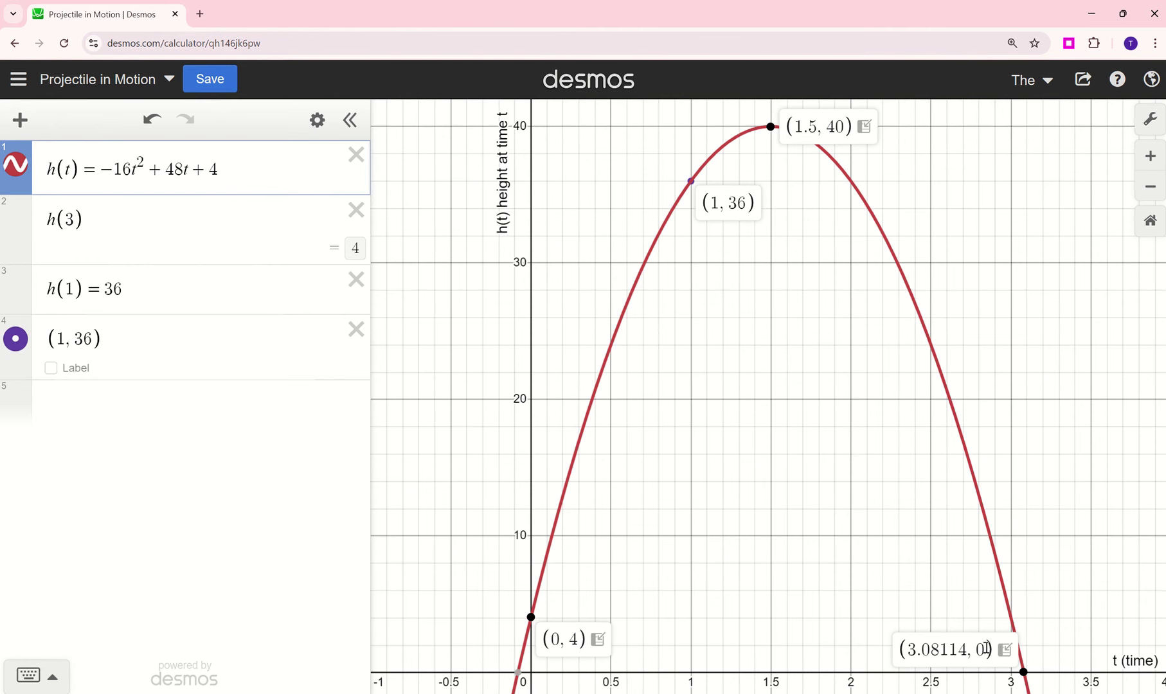
Step: Enter the range of the function as the inequality 0 ≤ h(t) ≤ 40 in a new expression
left_click(137, 399)
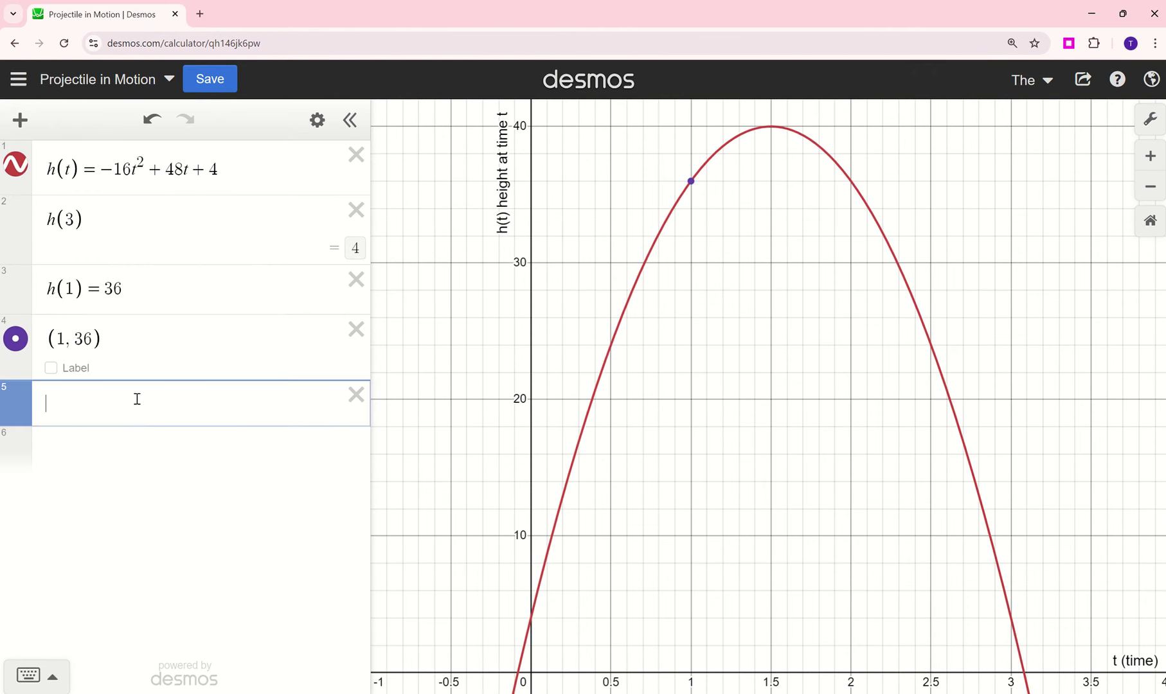
type("0<h(t)")
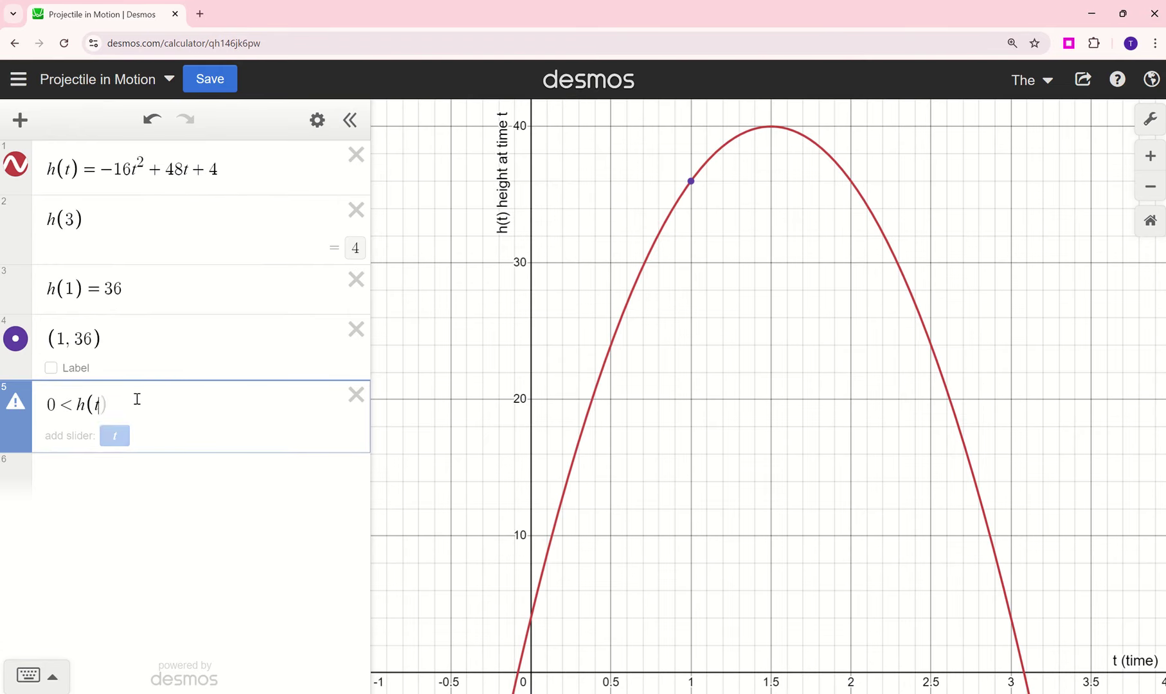
key("BackSpace")
key("BackSpace")
key("BackSpace")
key("BackSpace")
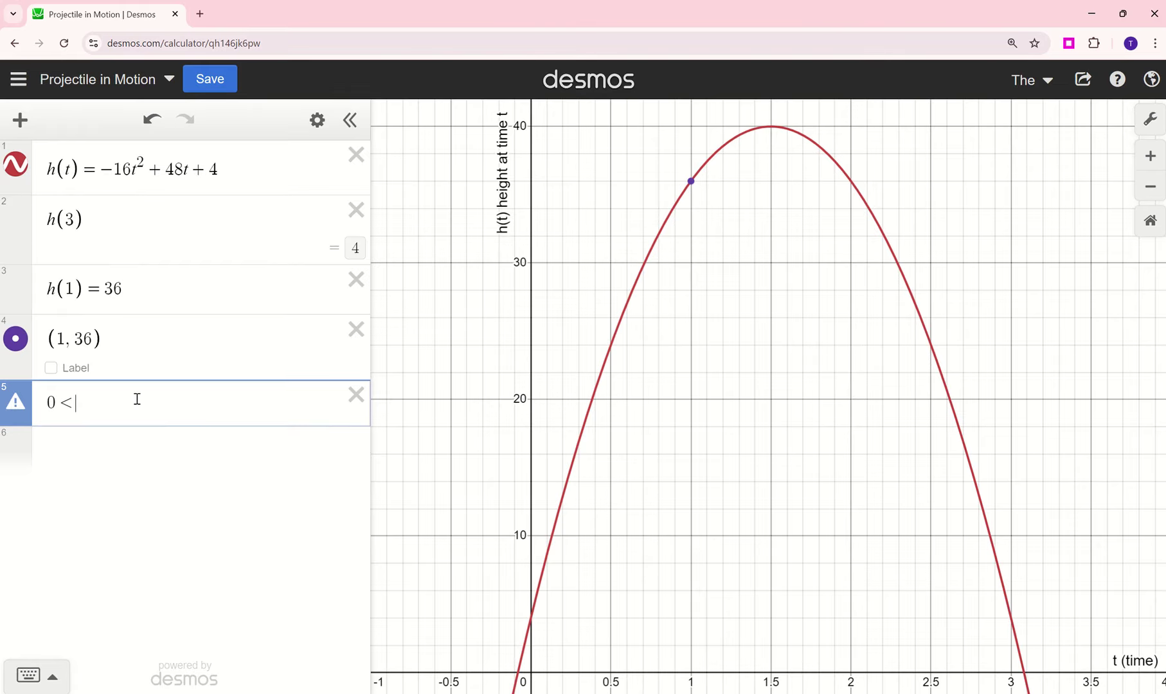
type("=h")
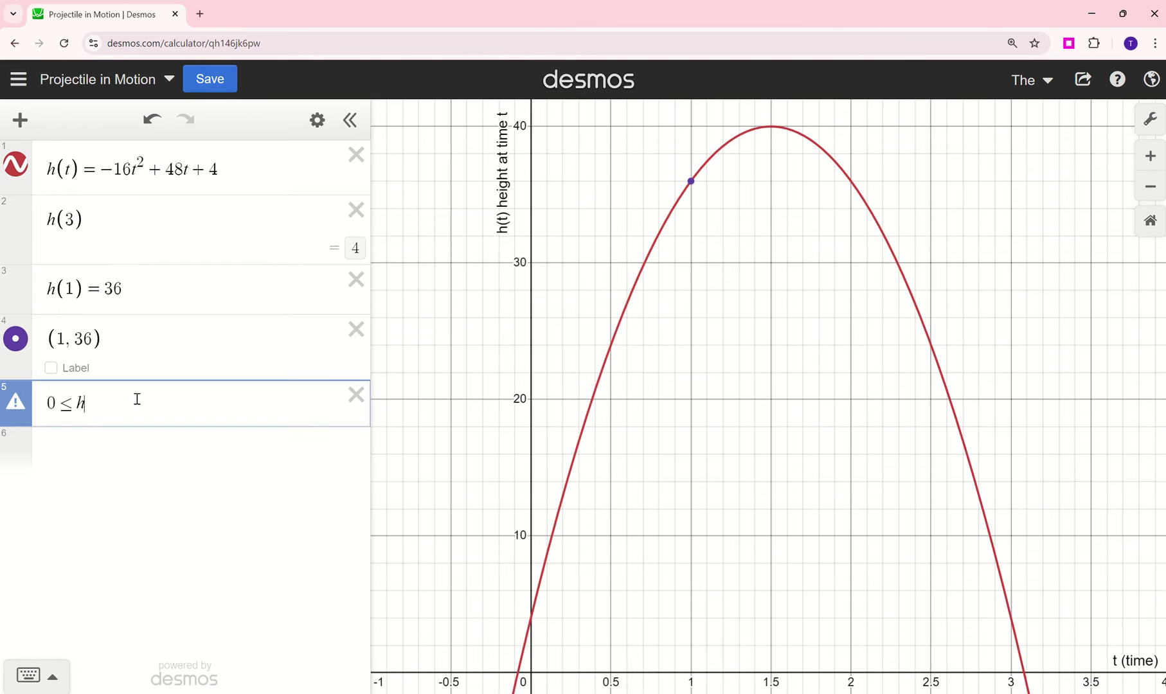
type("(t)<")
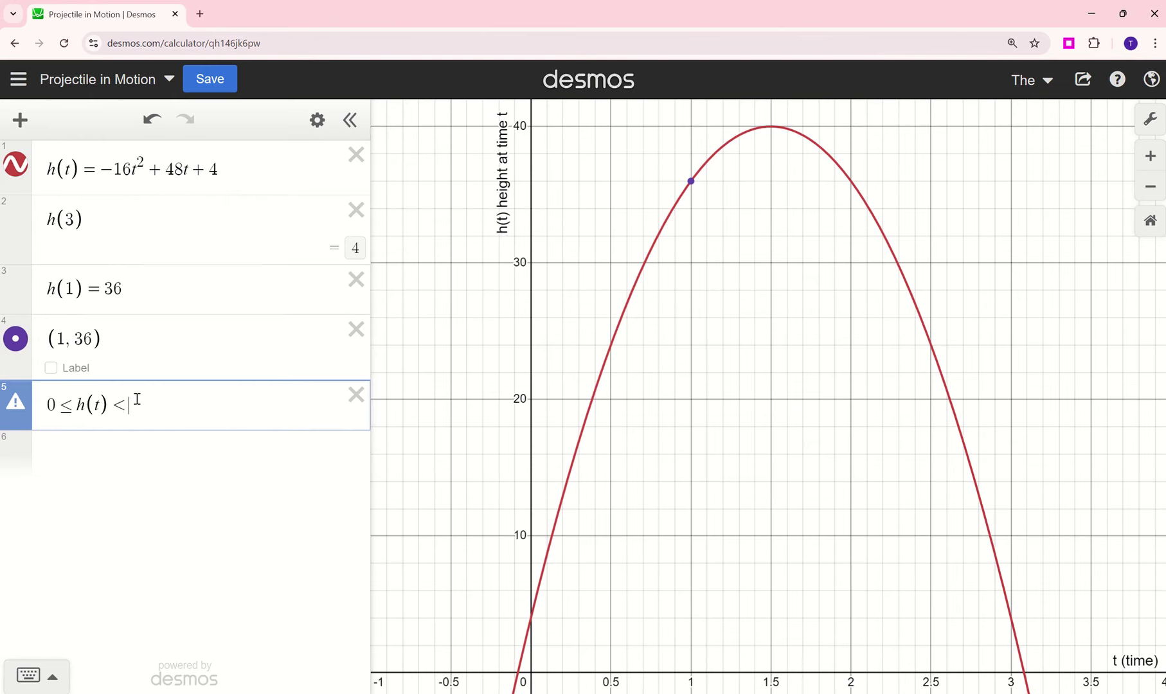
type("=40")
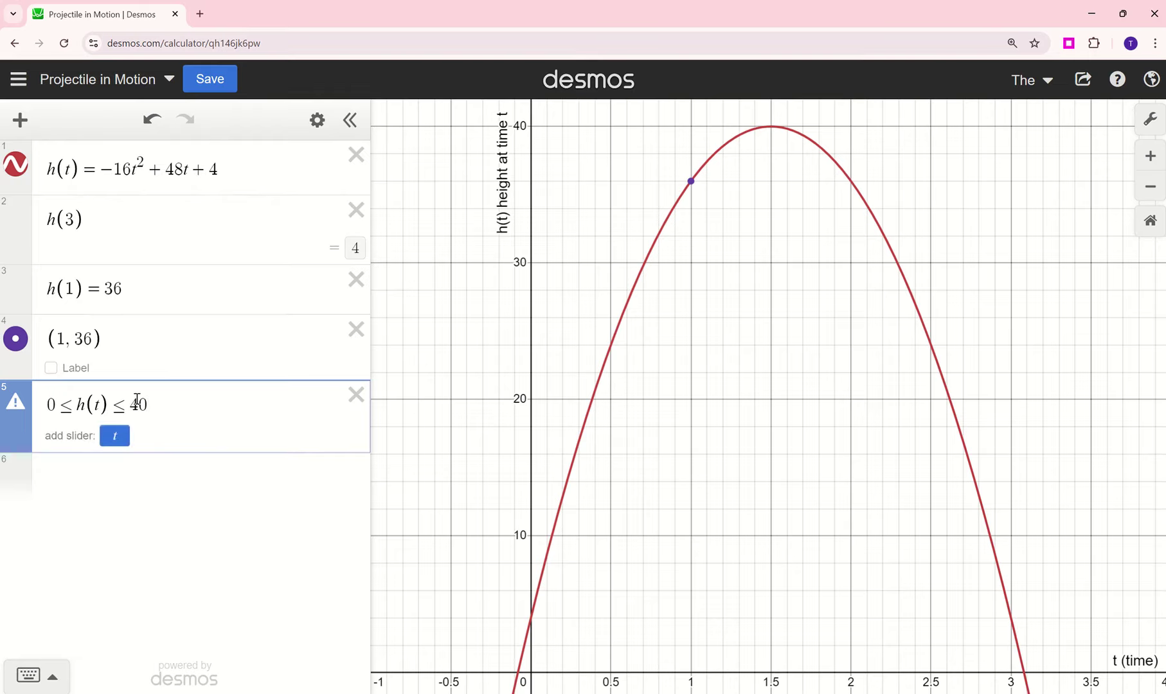